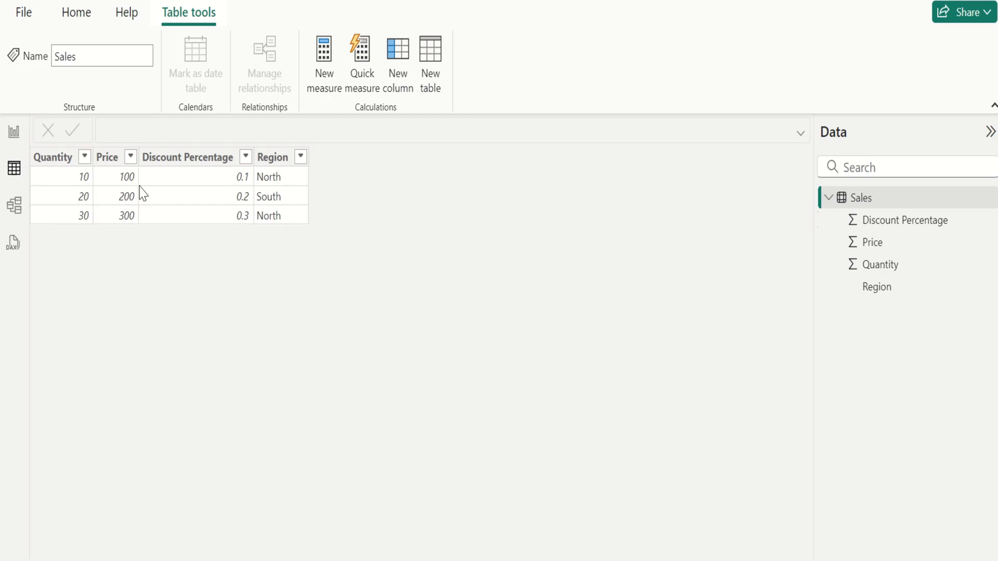
# Inspect the Quantity, Price, Discount Percentage and Region columns, then select the Sales table.
pyautogui.click(59, 160)
pyautogui.click(108, 161)
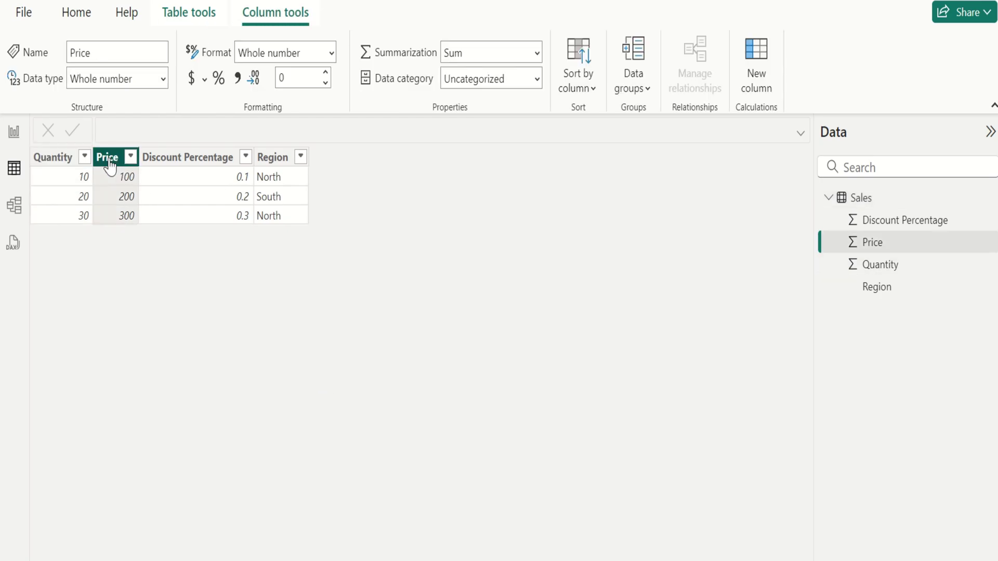
pyautogui.click(179, 165)
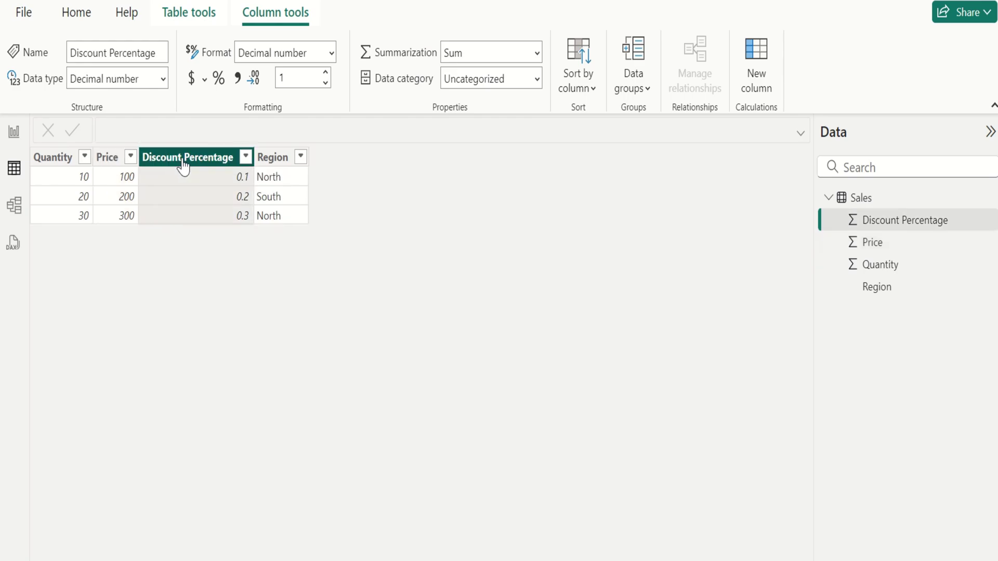
pyautogui.click(266, 168)
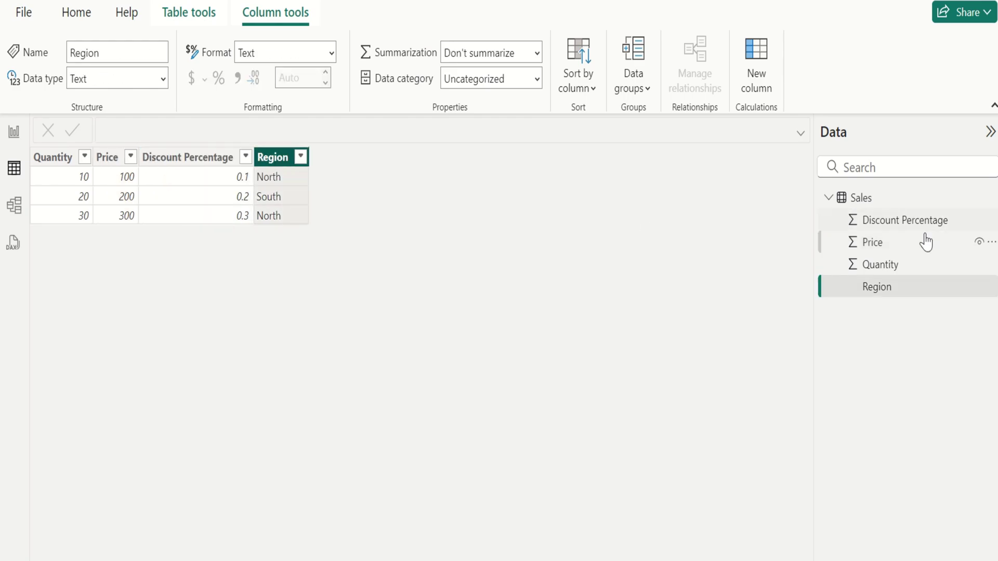
pyautogui.click(891, 206)
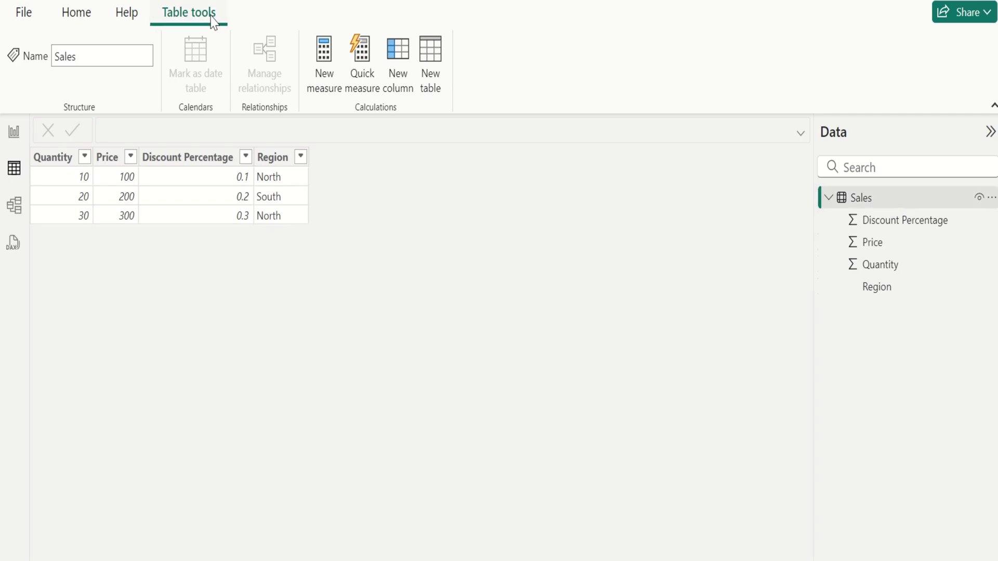
# Add a new calculated column to Sales and rename it from 'Column' to 'Discount'.
pyautogui.click(407, 85)
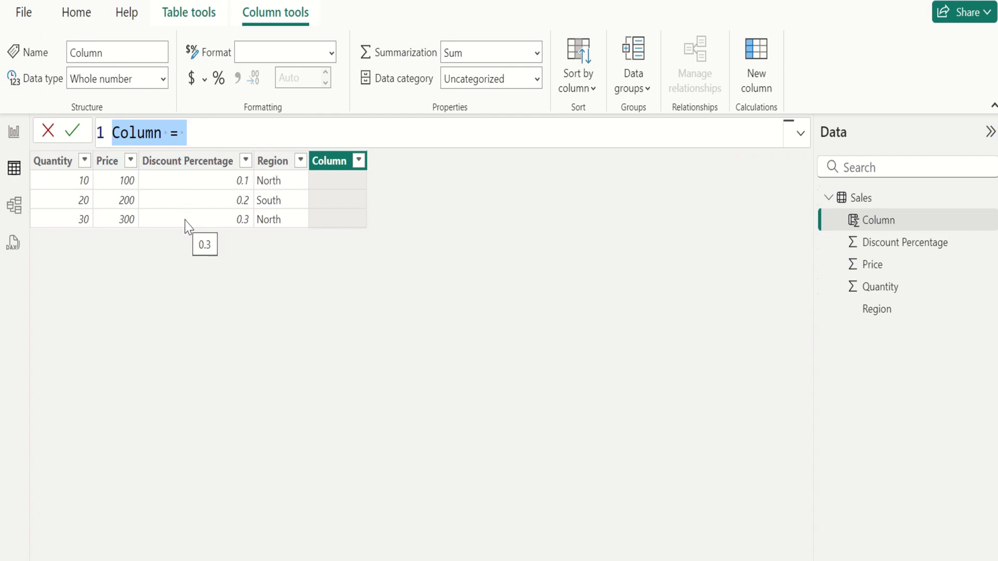
pyautogui.doubleClick(151, 136)
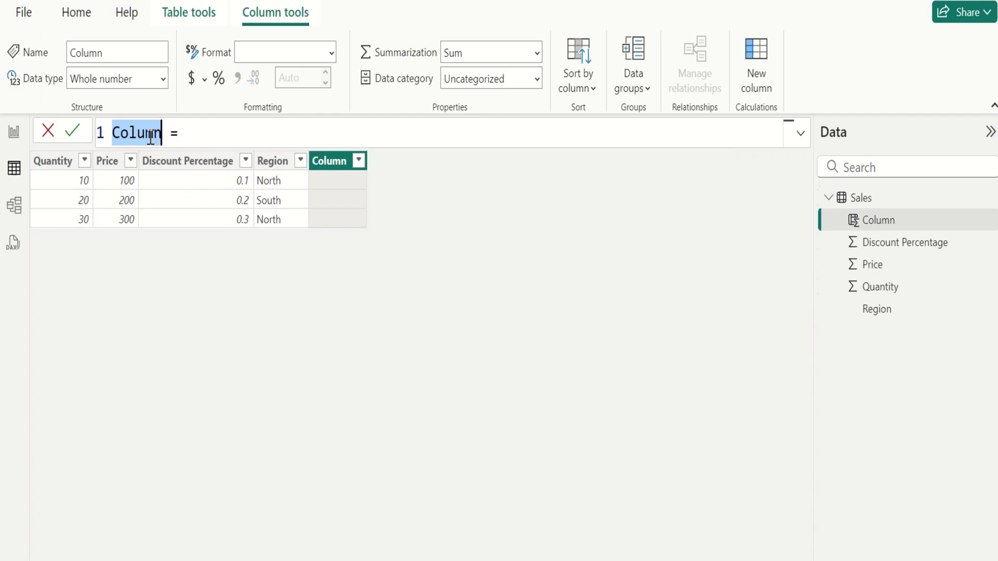
pyautogui.write('Disco')
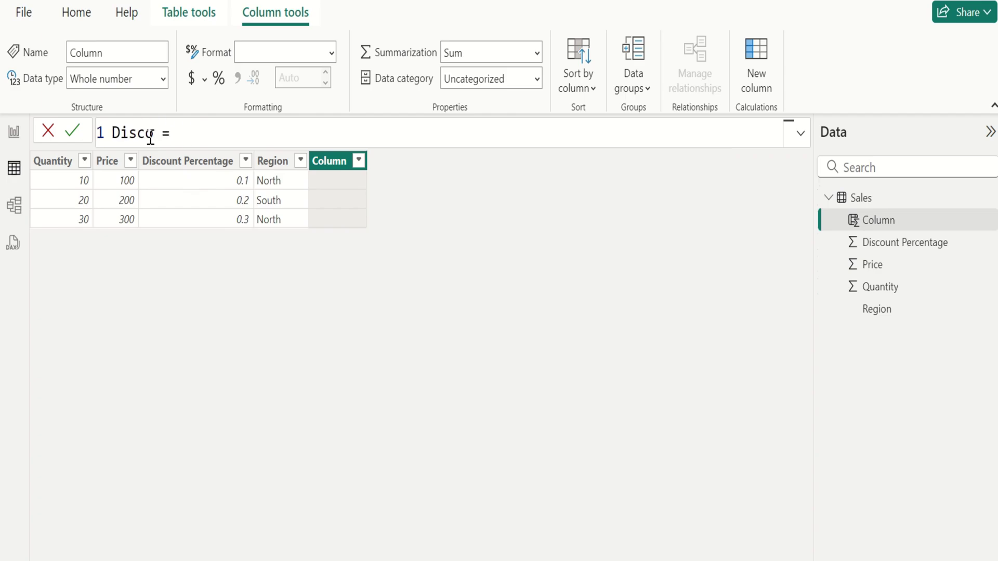
pyautogui.write('unt')
pyautogui.press('Right')
pyautogui.press('Right')
pyautogui.press('Right')
# Build 'Discount = CALCULATE(SUMX(' using the CALCULATE and SUMX autocomplete suggestions.
pyautogui.write('cal')
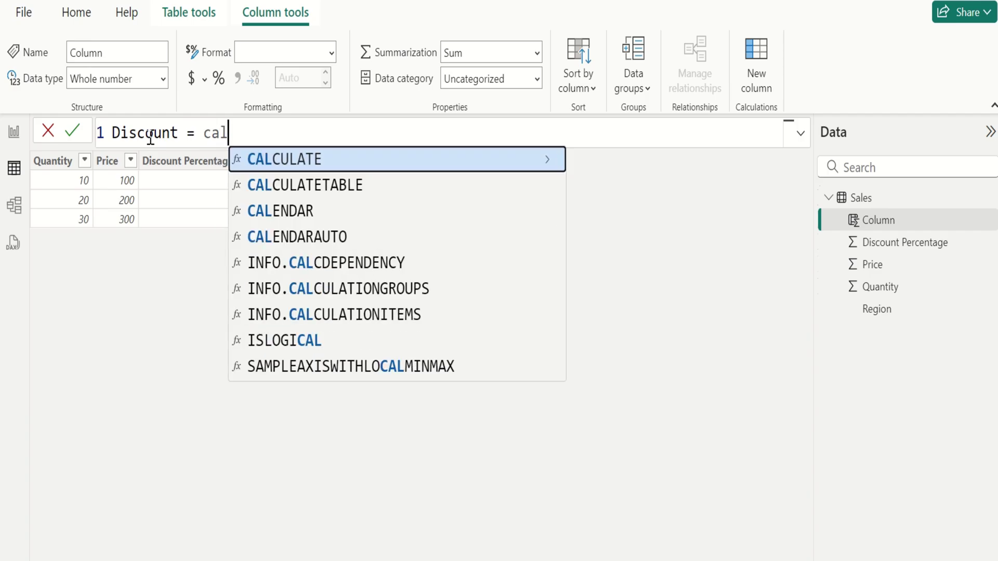
pyautogui.press('Tab')
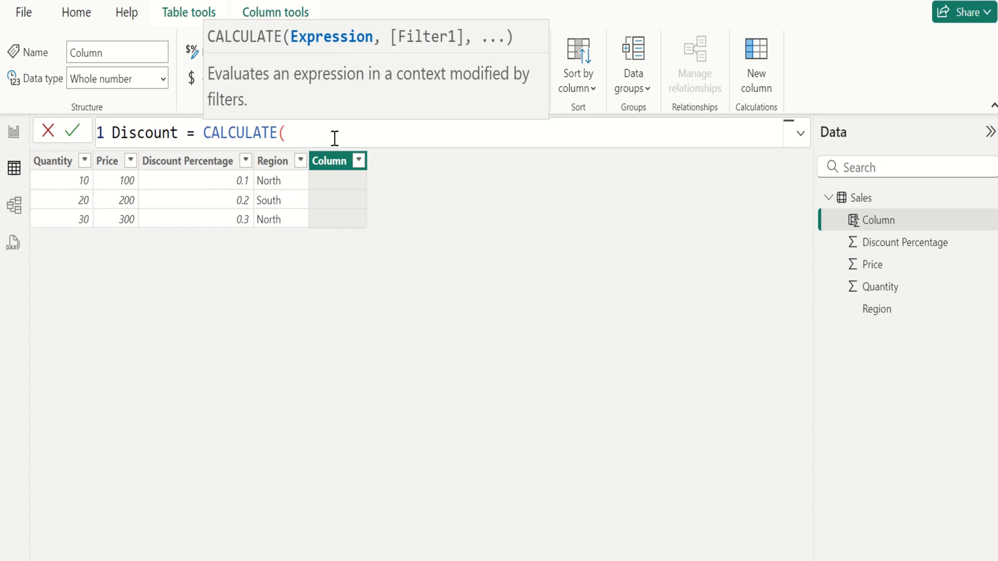
pyautogui.write('sum')
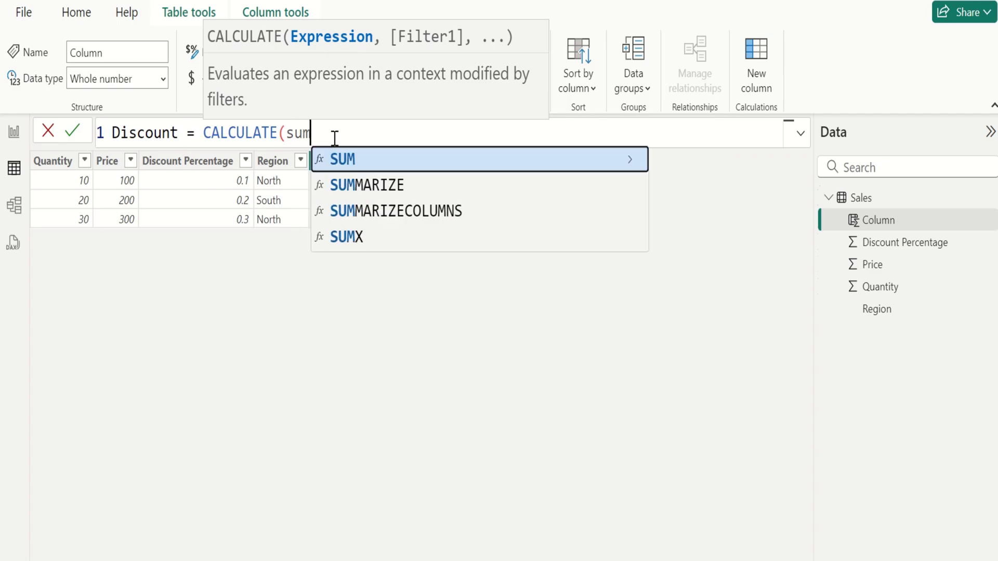
pyautogui.press('Down')
pyautogui.press('Down')
pyautogui.press('Down')
pyautogui.press('Tab')
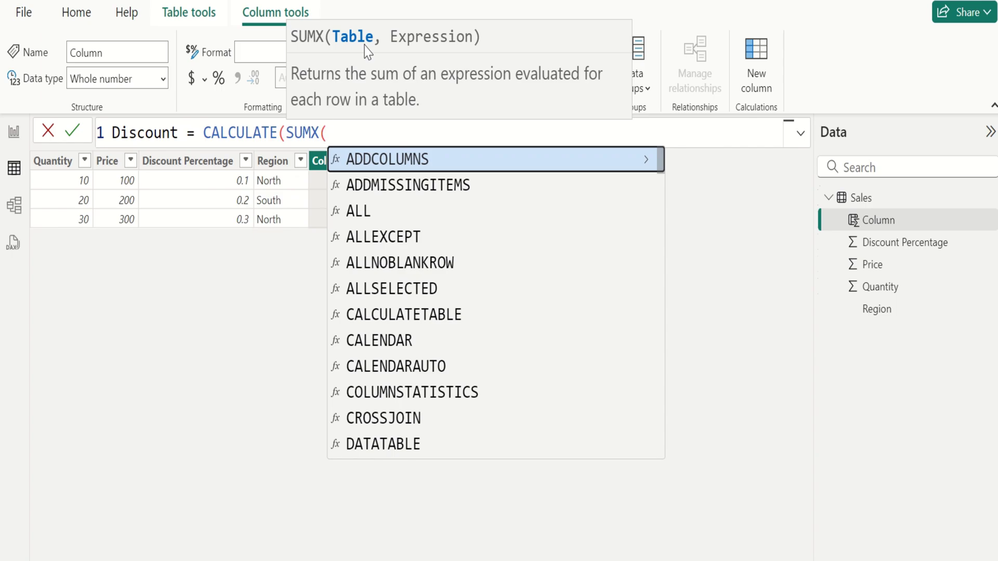
# Give SUMX the Sales table and start its expression with Sales[Quantity].
pyautogui.write('sal')
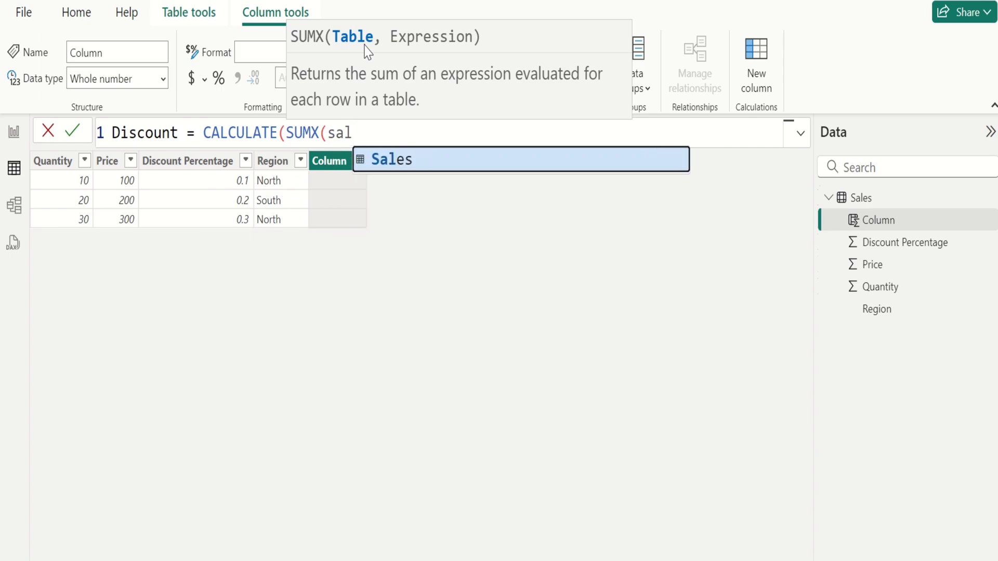
pyautogui.press('Tab')
pyautogui.write(',')
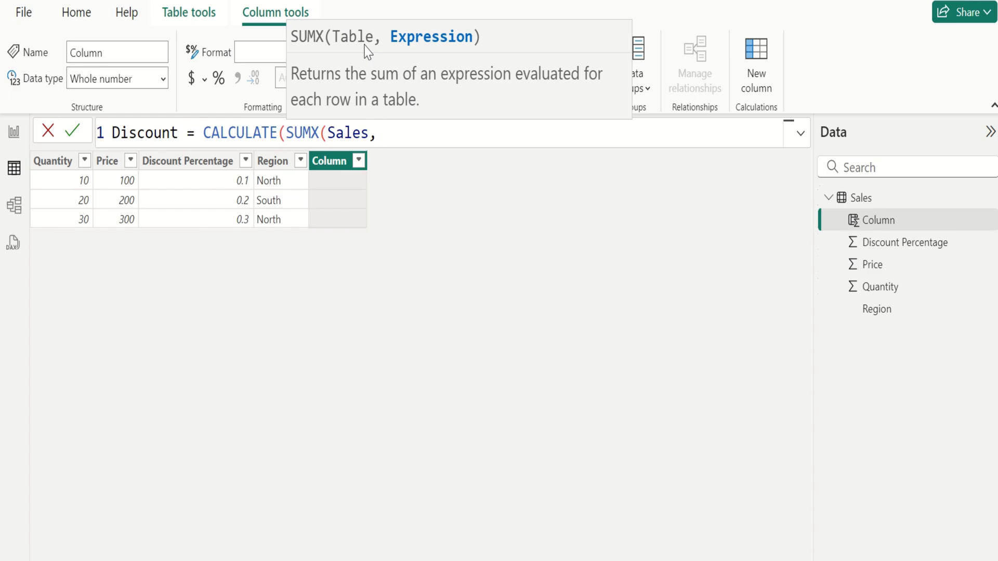
pyautogui.write('qua')
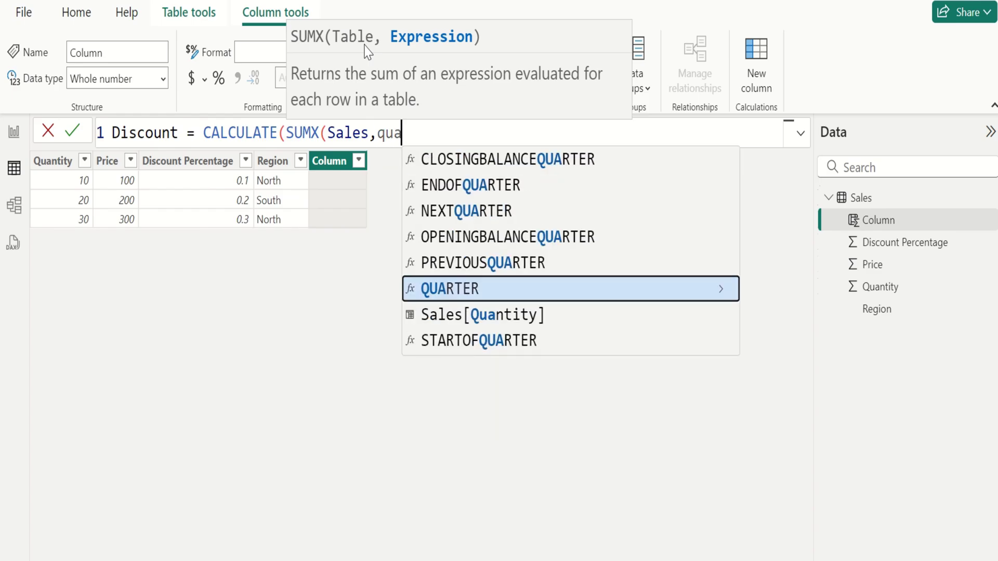
pyautogui.press('Down')
pyautogui.press('Tab')
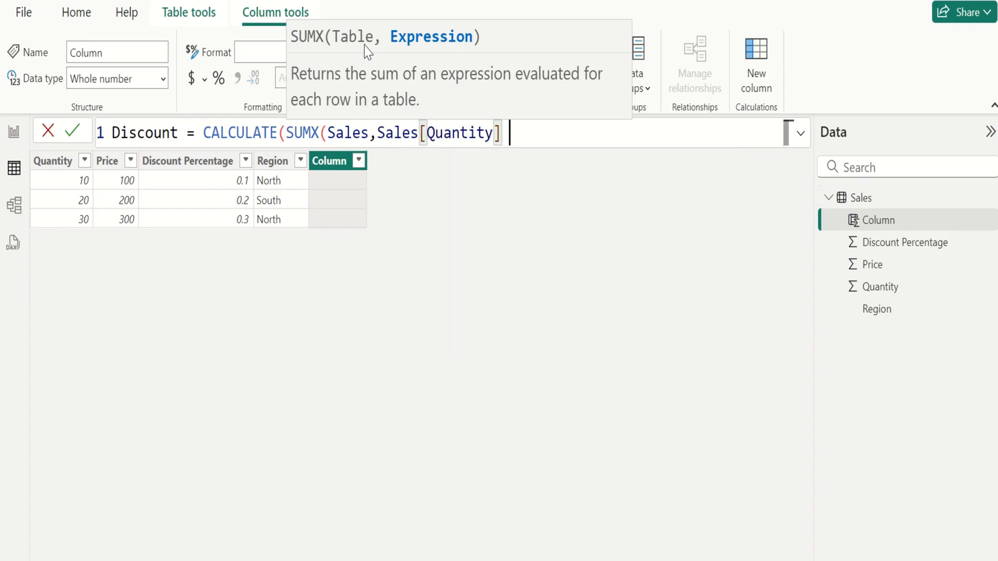
# Multiply the expression by Sales[Price] and Sales[Discount Percentage].
pyautogui.write('*')
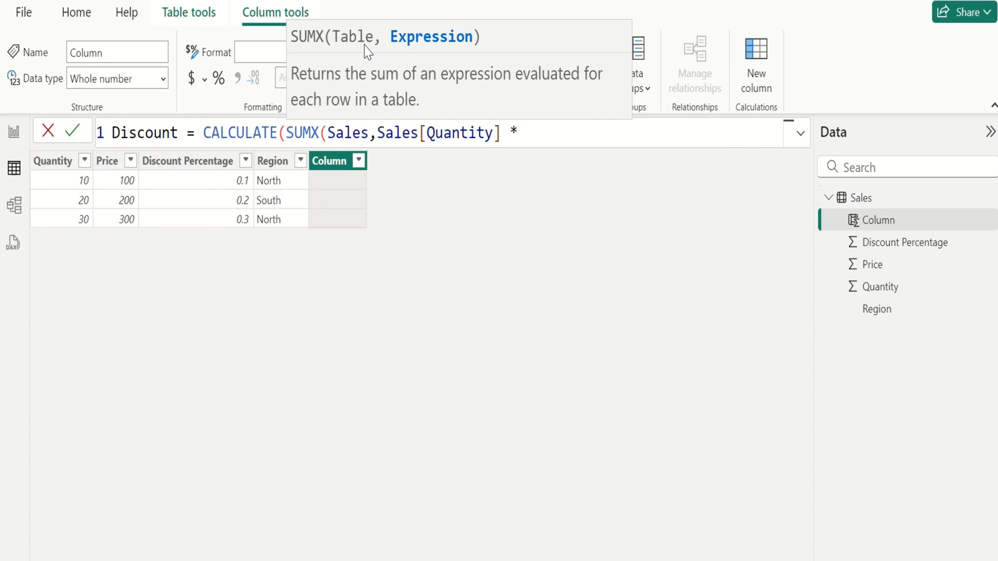
pyautogui.write(' pri')
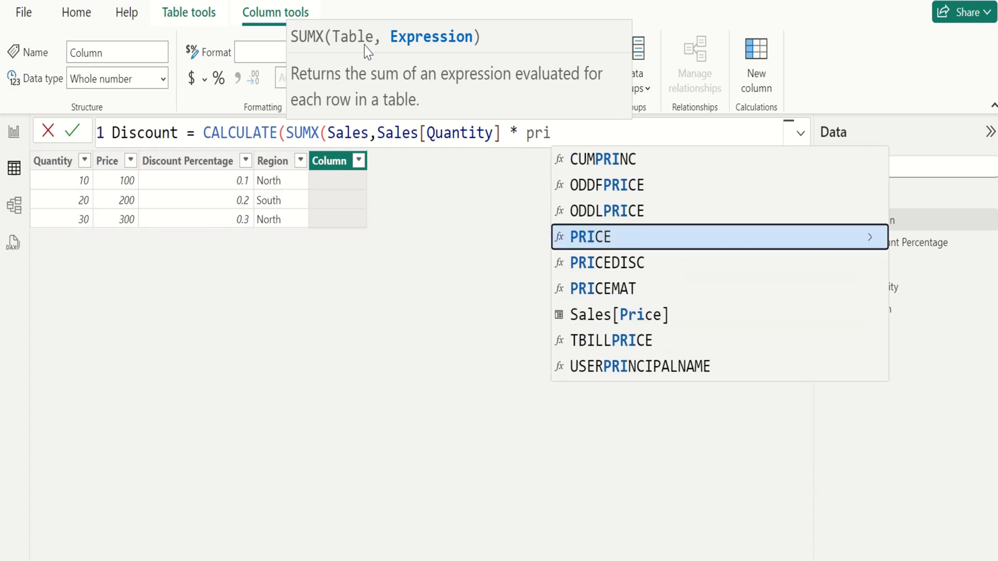
pyautogui.press('Down')
pyautogui.press('Down')
pyautogui.press('Down')
pyautogui.press('Tab')
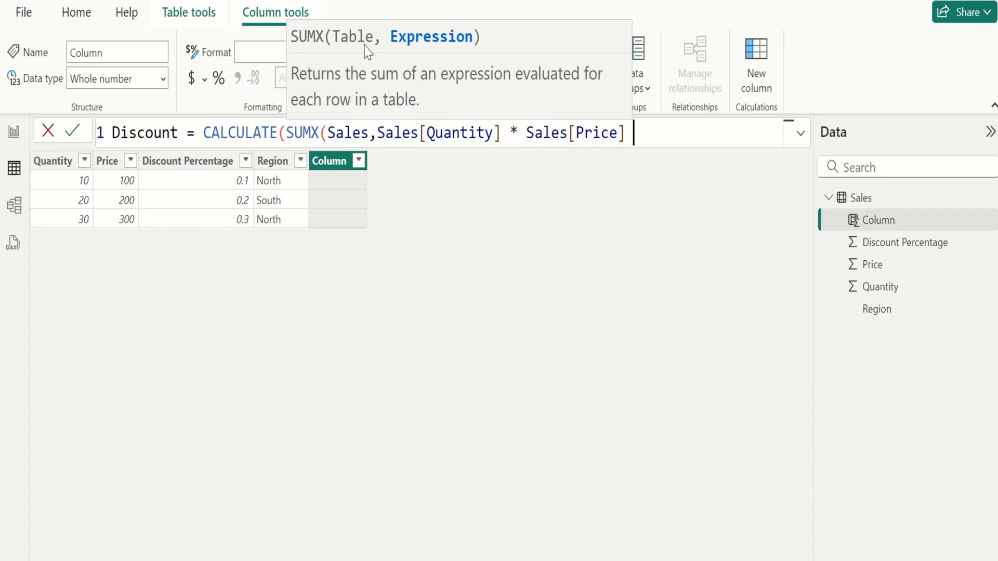
pyautogui.write('*')
pyautogui.write(' dis')
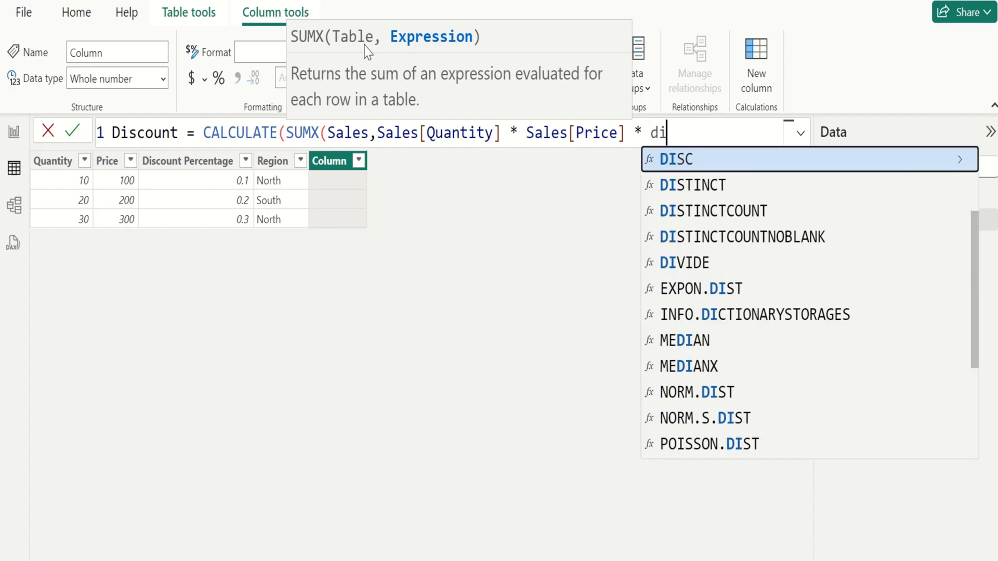
pyautogui.press('Down')
pyautogui.press('Down')
pyautogui.press('Down')
pyautogui.press('Down')
pyautogui.press('Down')
pyautogui.press('Down')
pyautogui.press('Down')
pyautogui.press('Down')
pyautogui.press('Down')
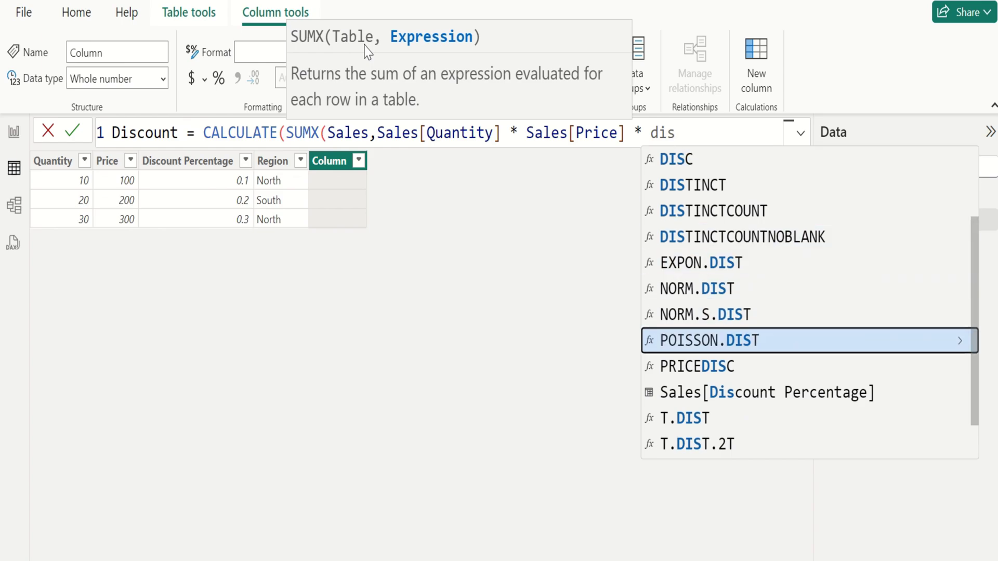
pyautogui.press('Tab')
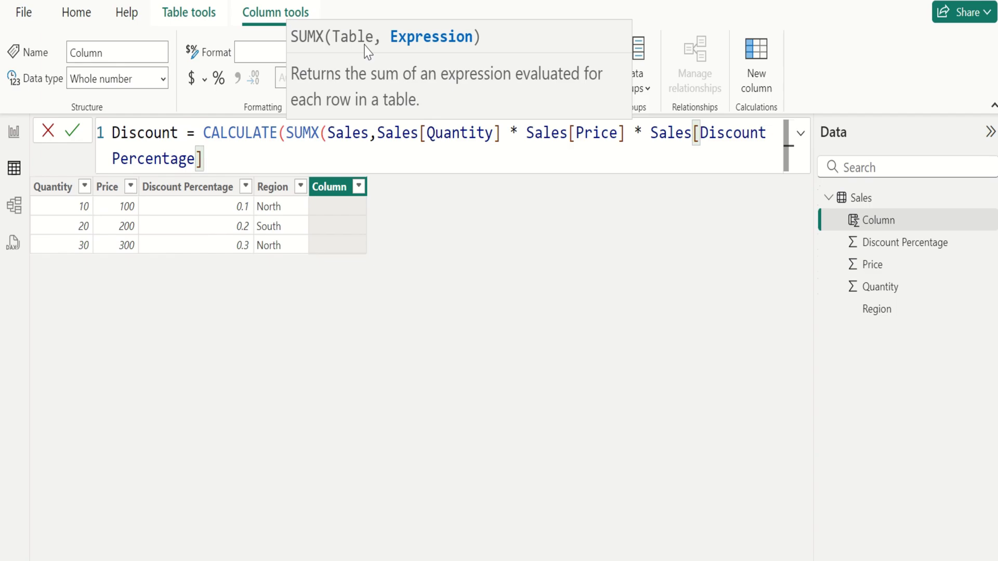
# Close both parentheses and commit the formula, giving Discount values 100, 800 and 2700.
pyautogui.write(')')
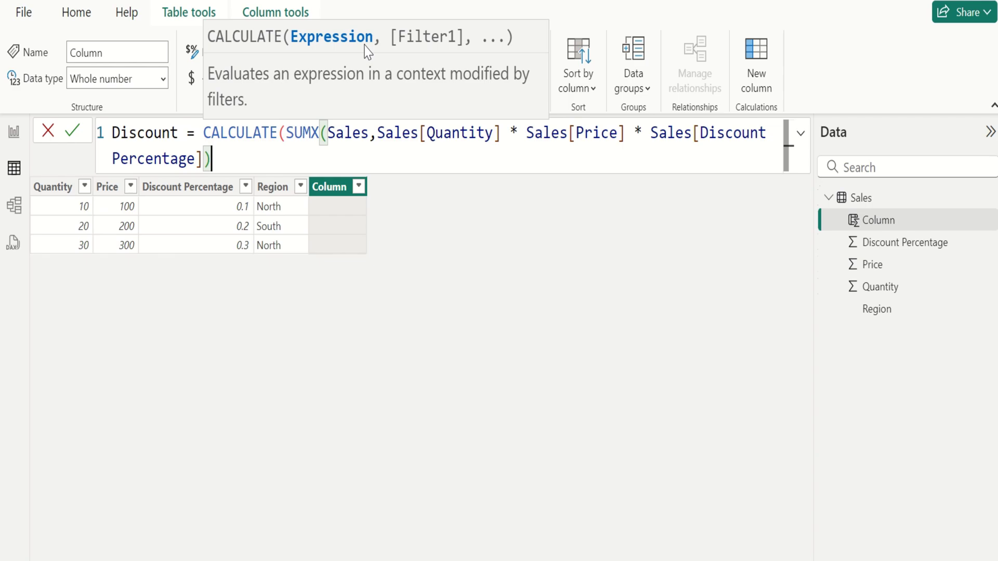
pyautogui.write(')')
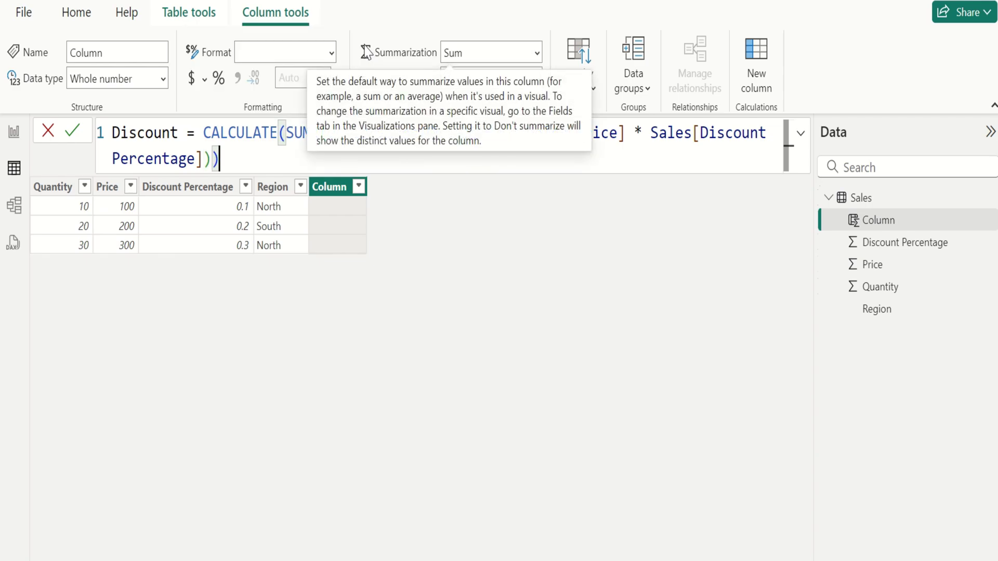
pyautogui.click(75, 137)
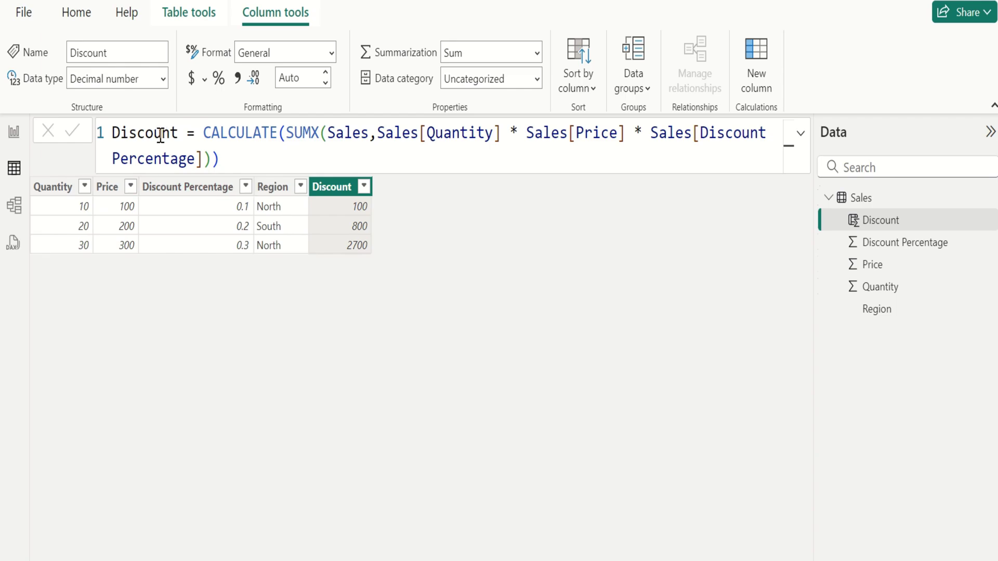
# Replace the discount factor with (1-Sales[Discount Percentage]) and commit the revised formula.
pyautogui.click(650, 138)
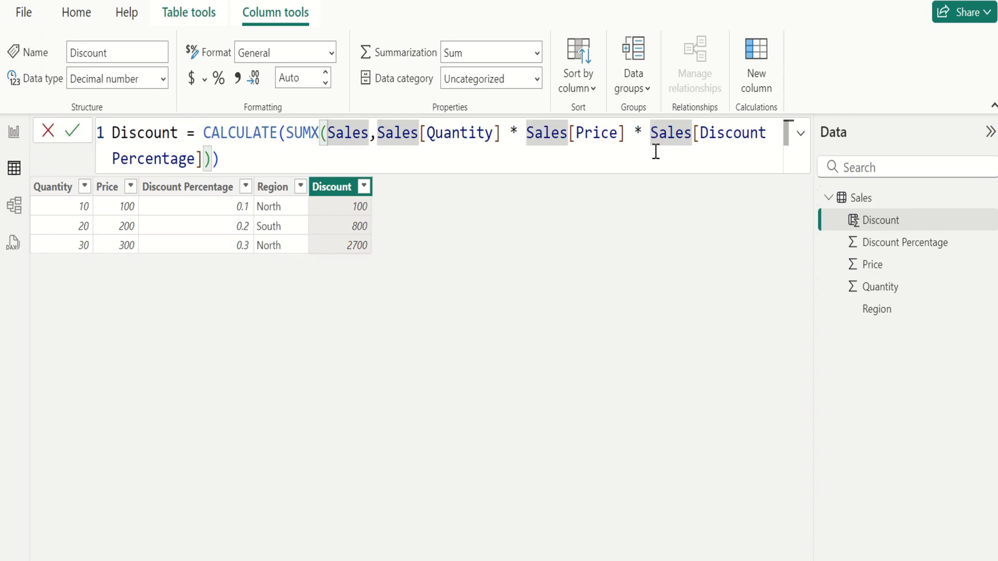
pyautogui.write('(')
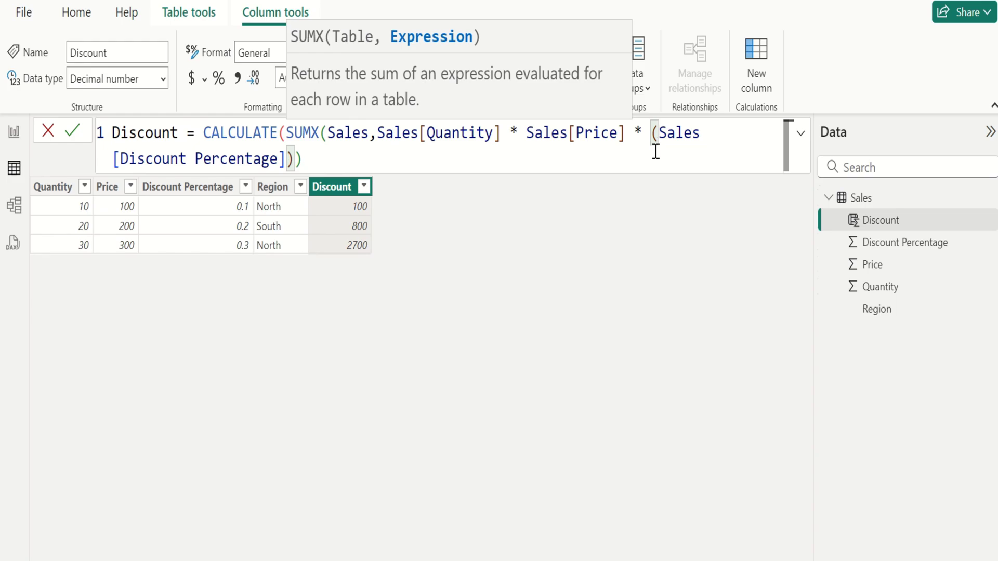
pyautogui.write('1-')
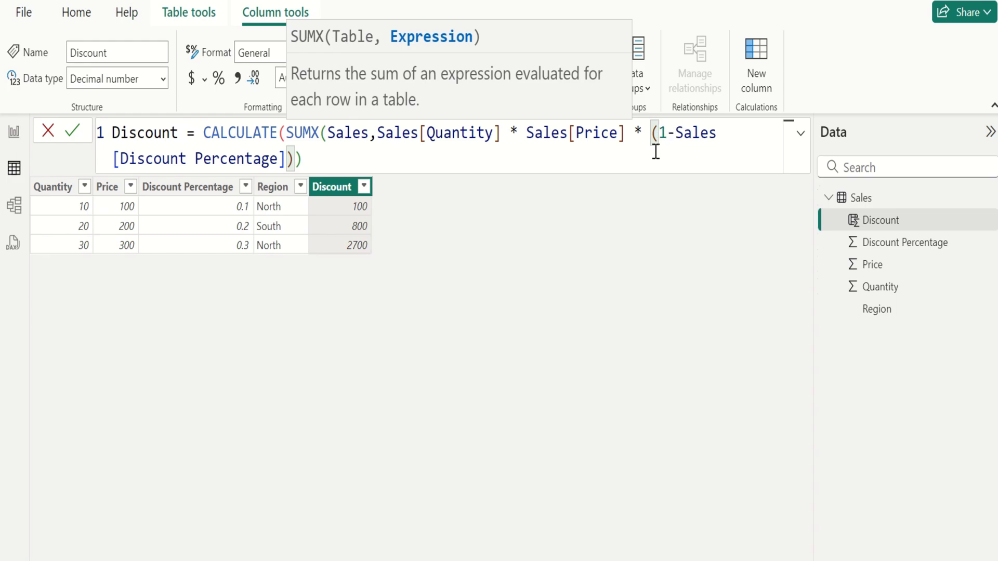
pyautogui.click(341, 161)
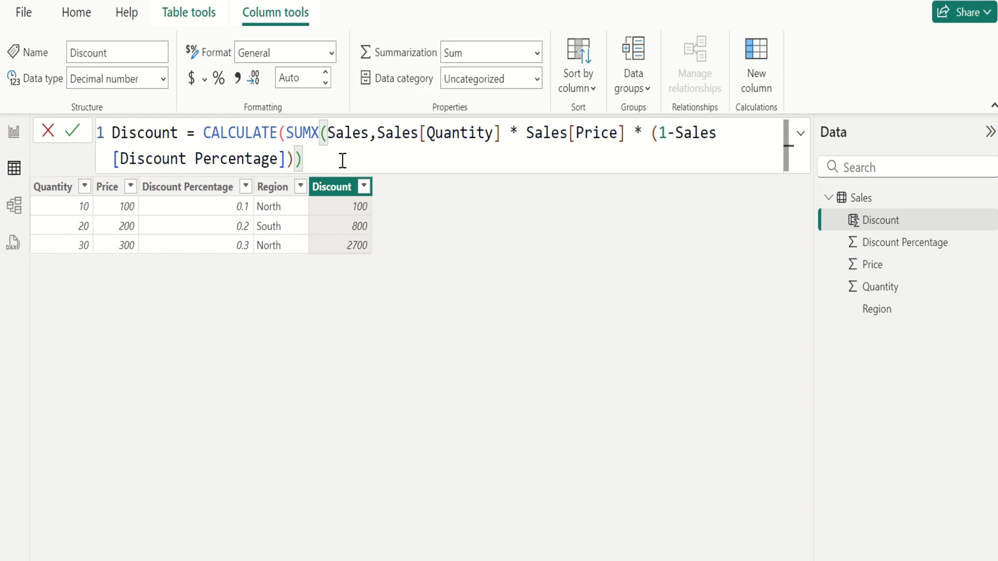
pyautogui.write(')')
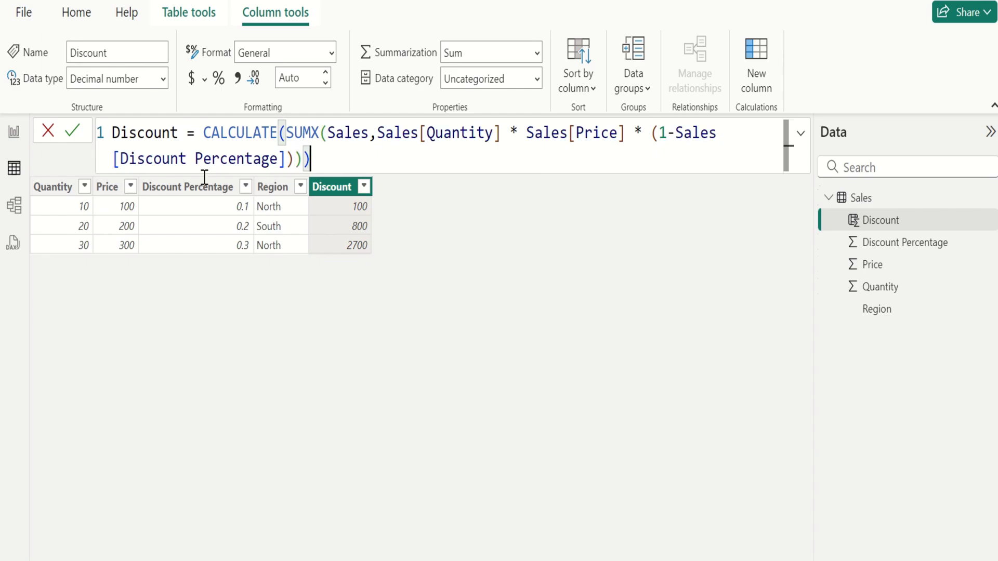
pyautogui.click(71, 133)
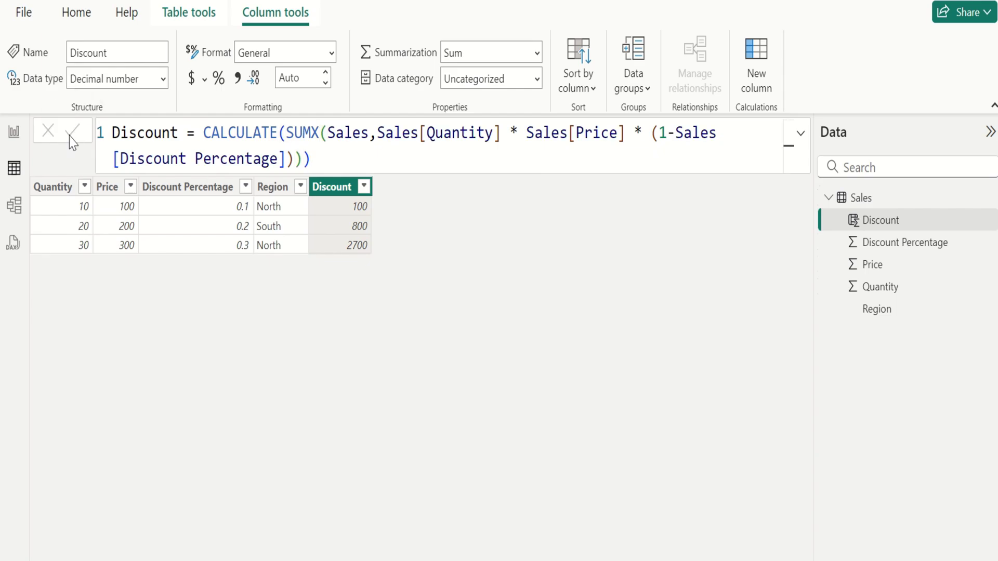